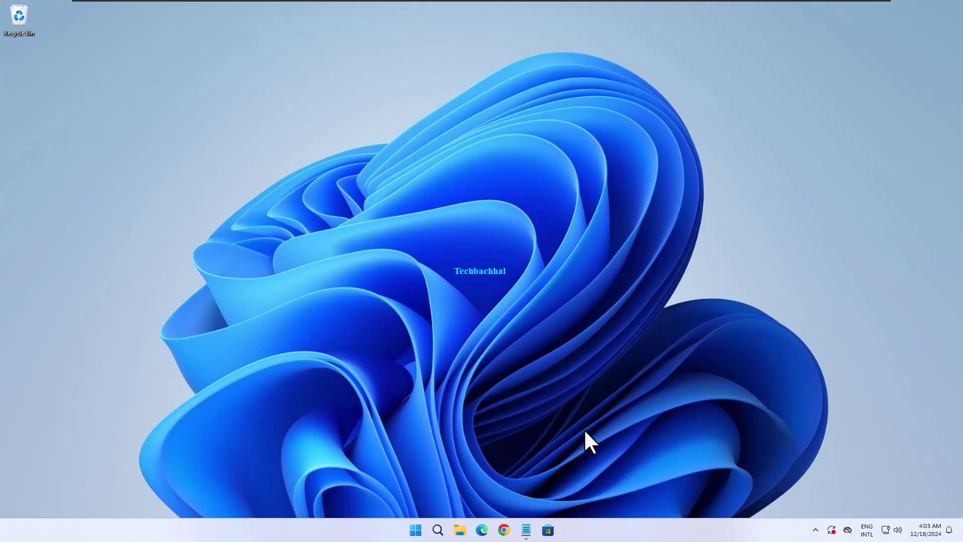
Step: Open Device Manager from the Start context menu and expand Network adapters
right_click(416, 534)
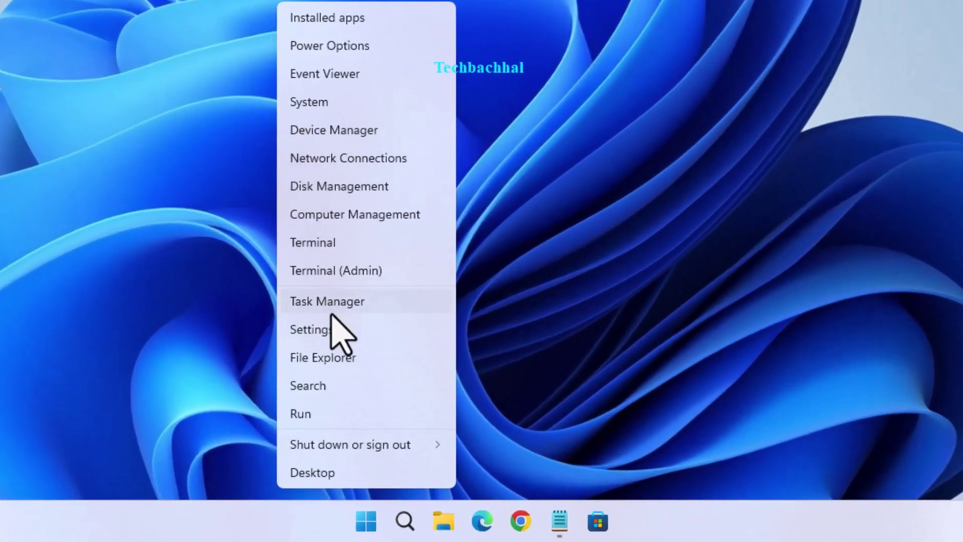
click(351, 131)
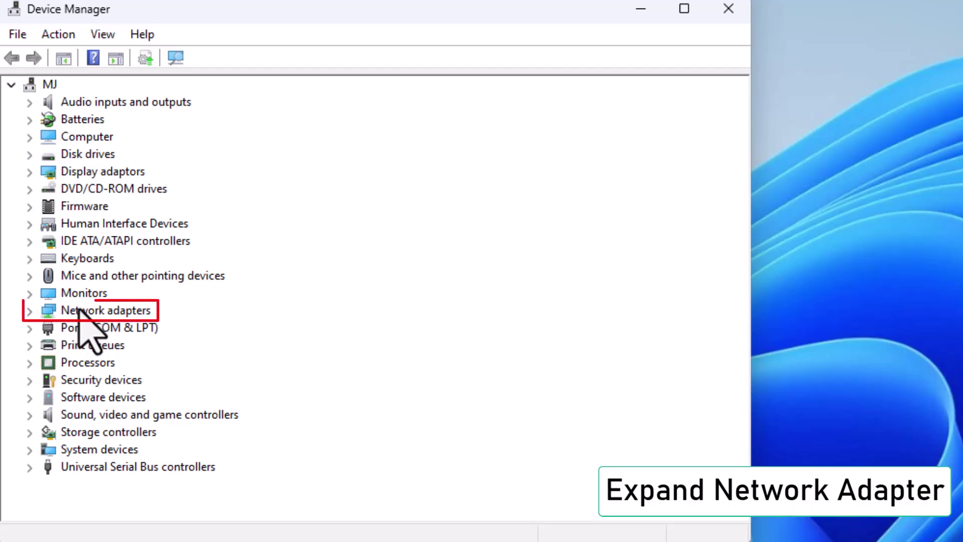
click(30, 311)
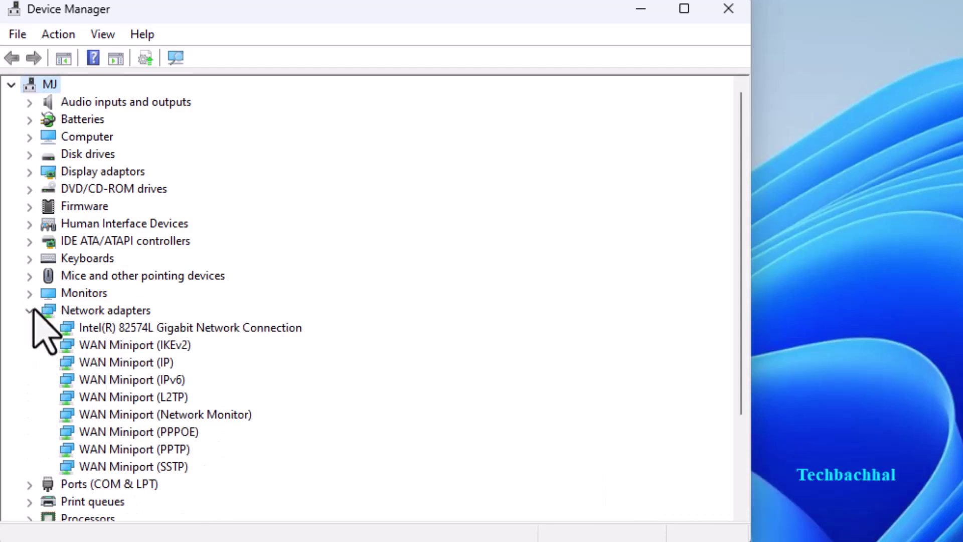
Step: Search automatically for an Intel(R) 82574L adapter driver, which is already up to date
click(160, 327)
right_click(161, 327)
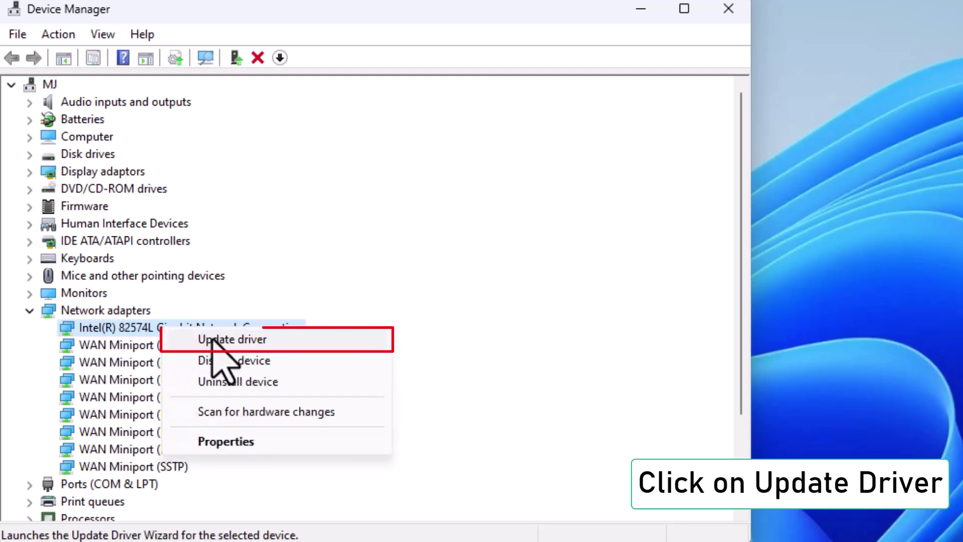
click(229, 340)
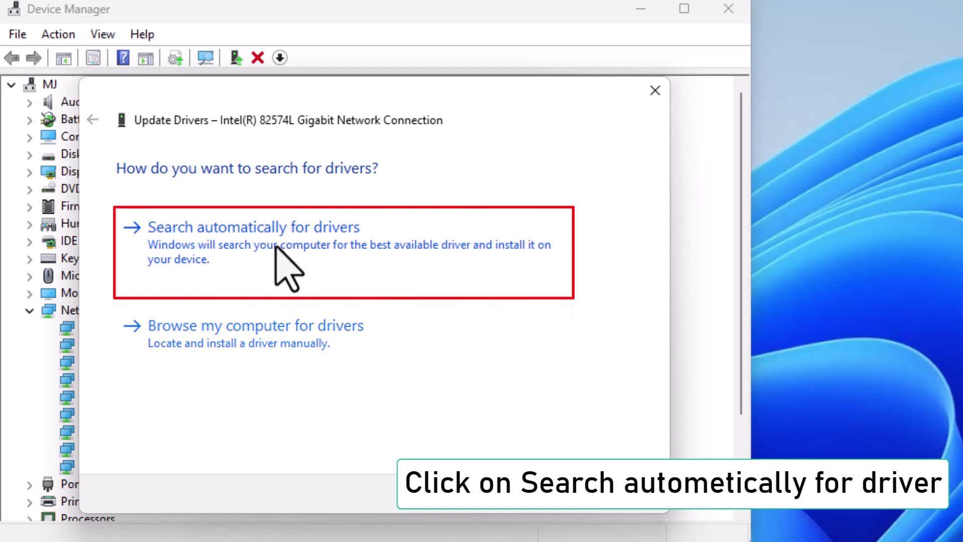
click(275, 246)
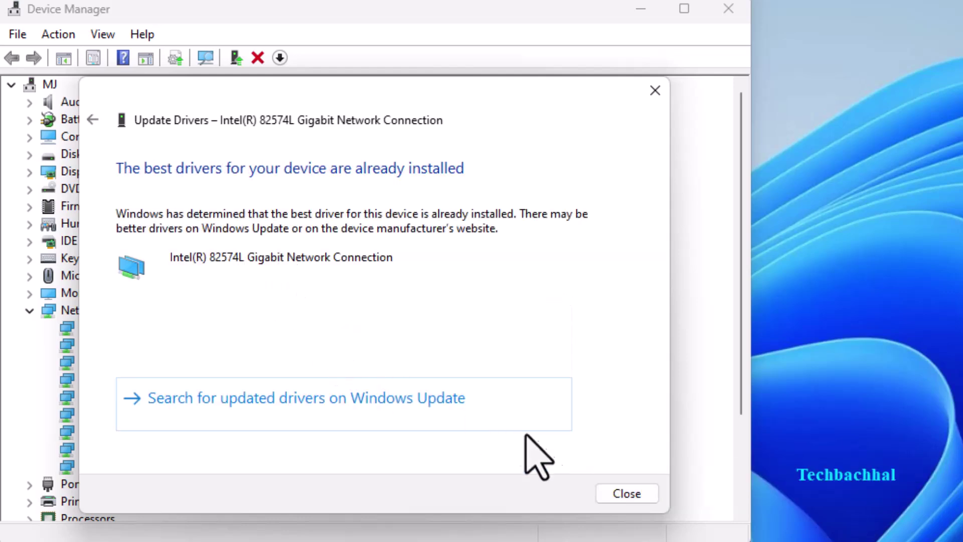
click(641, 498)
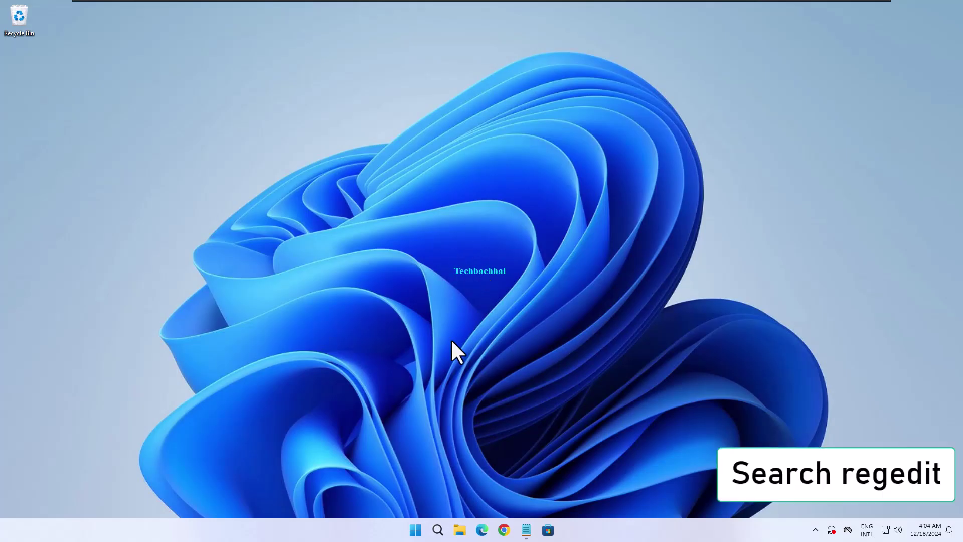
Step: Search 'regis' and run Registry Editor as administrator, approving the UAC prompt
click(437, 530)
text(regi)
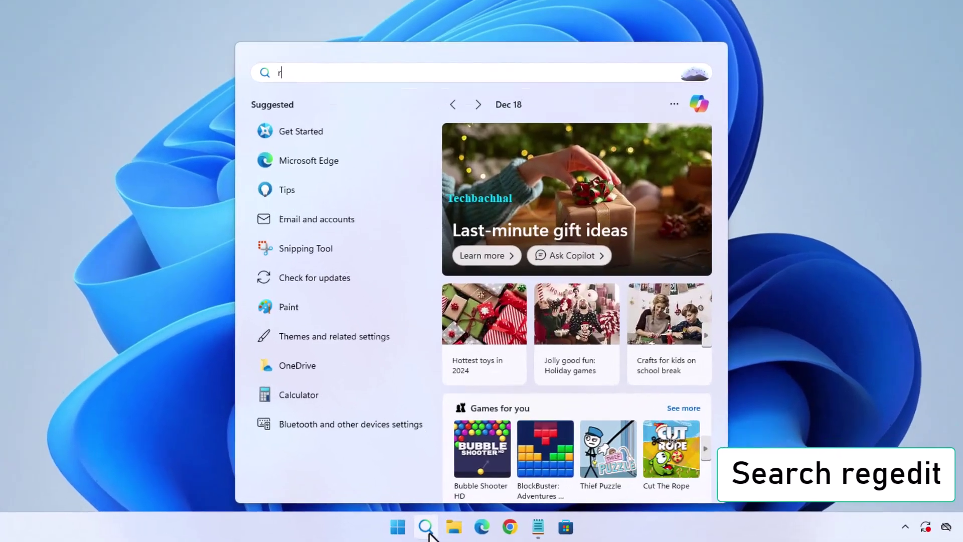
text(s)
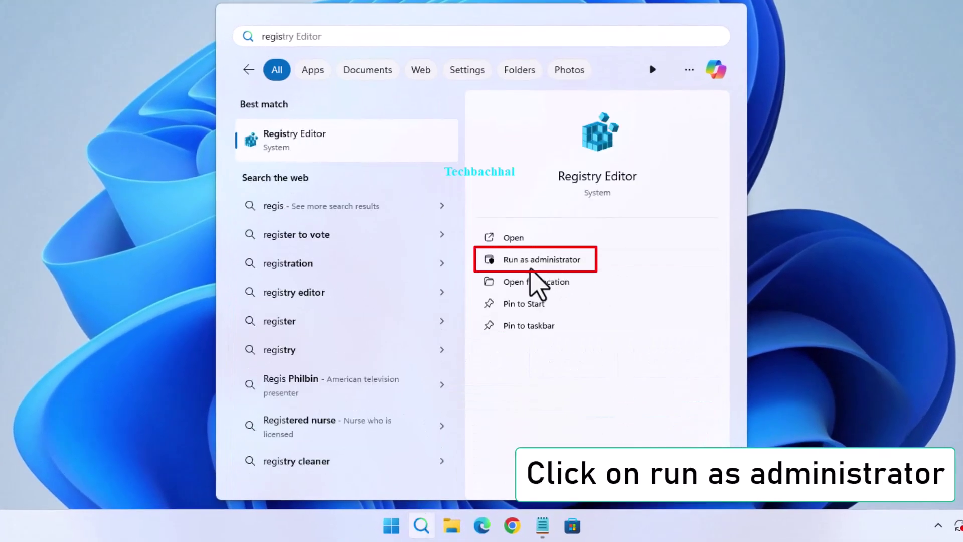
click(526, 260)
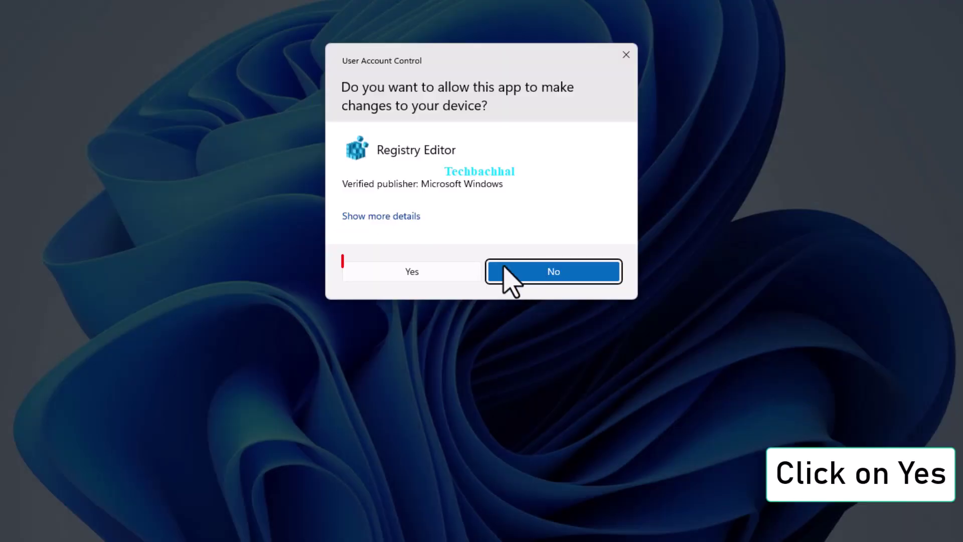
click(422, 269)
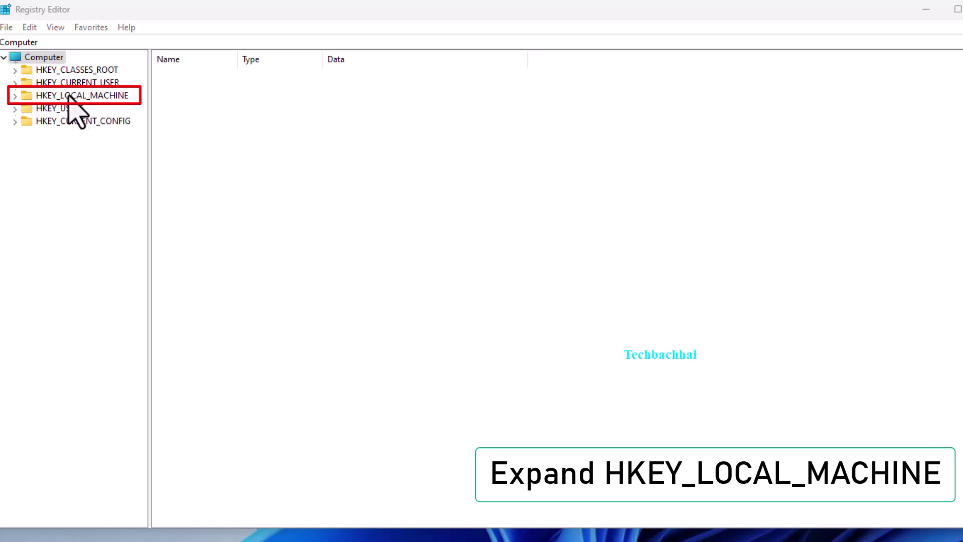
Step: Expand HKEY_LOCAL_MACHINE\SYSTEM\CurrentControlSet\Services and scroll down to WinHttpAutoProxySvc
double_click(28, 96)
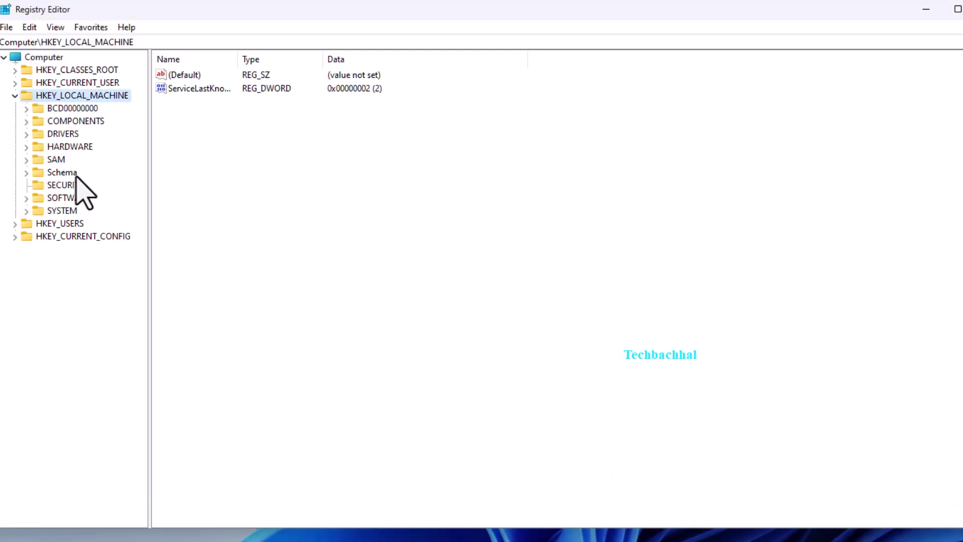
double_click(58, 211)
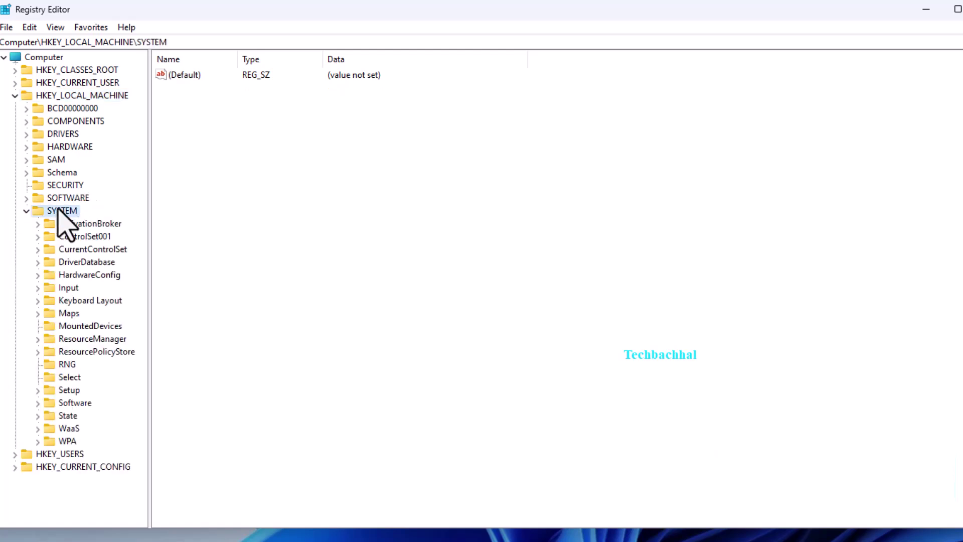
double_click(92, 249)
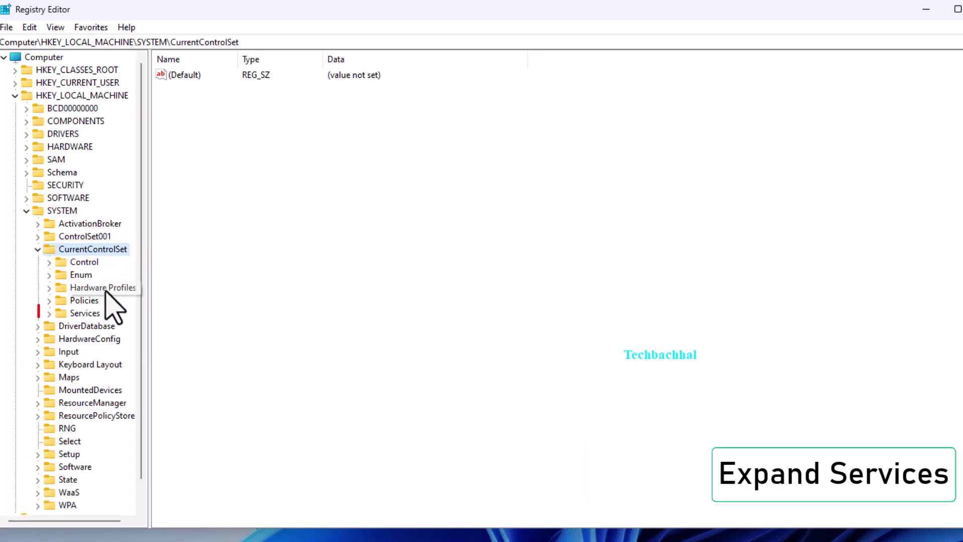
double_click(85, 313)
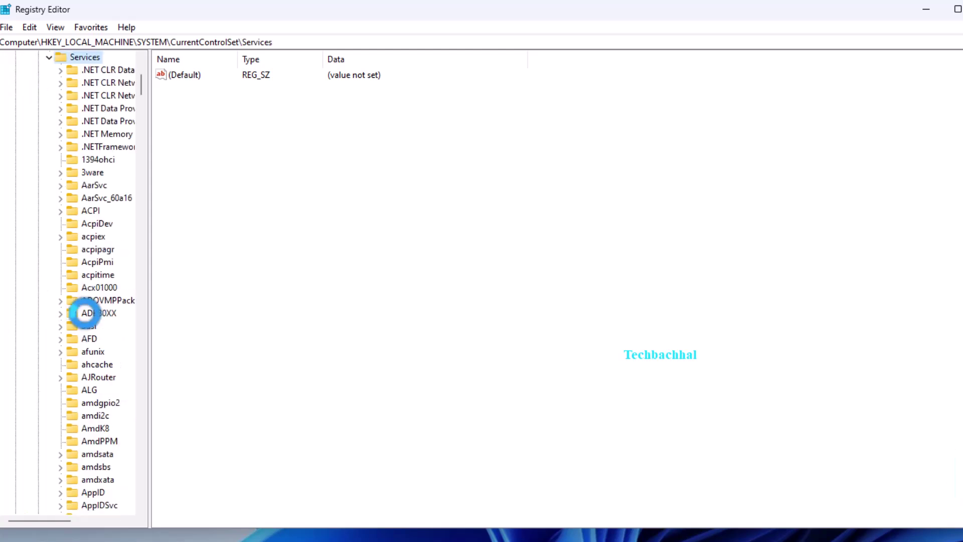
scroll(86, 323, down, 20)
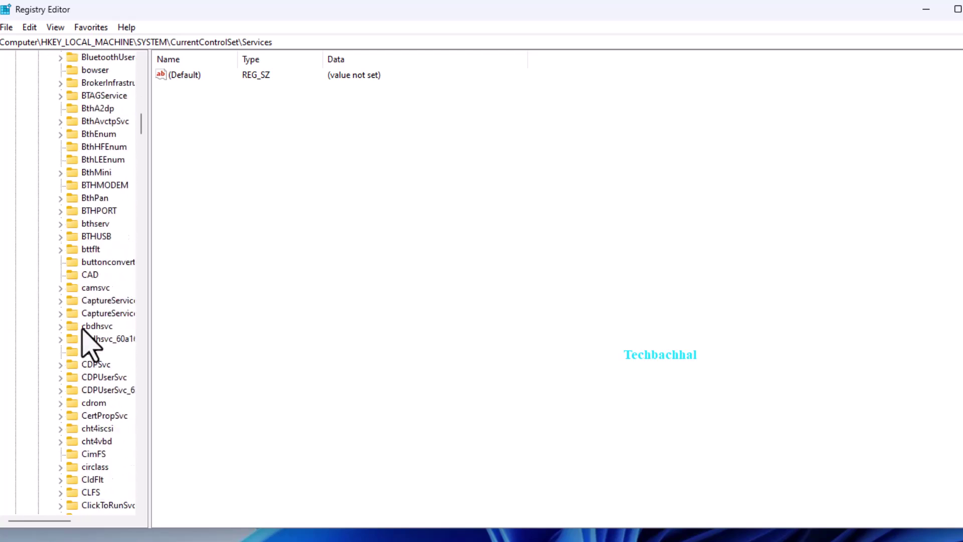
drag(143, 123, 161, 437)
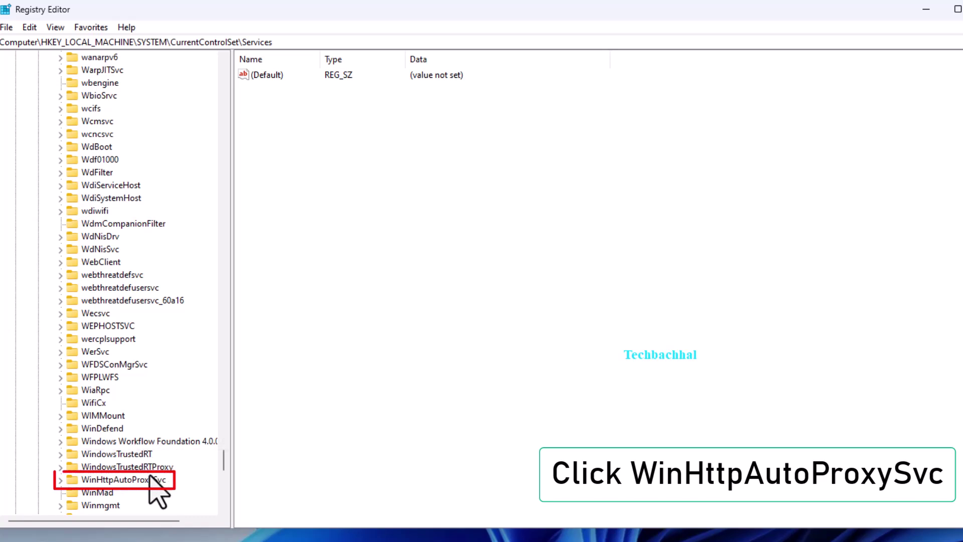
Step: Open WinHttpAutoProxySvc's Start value and save its data as 3
click(142, 480)
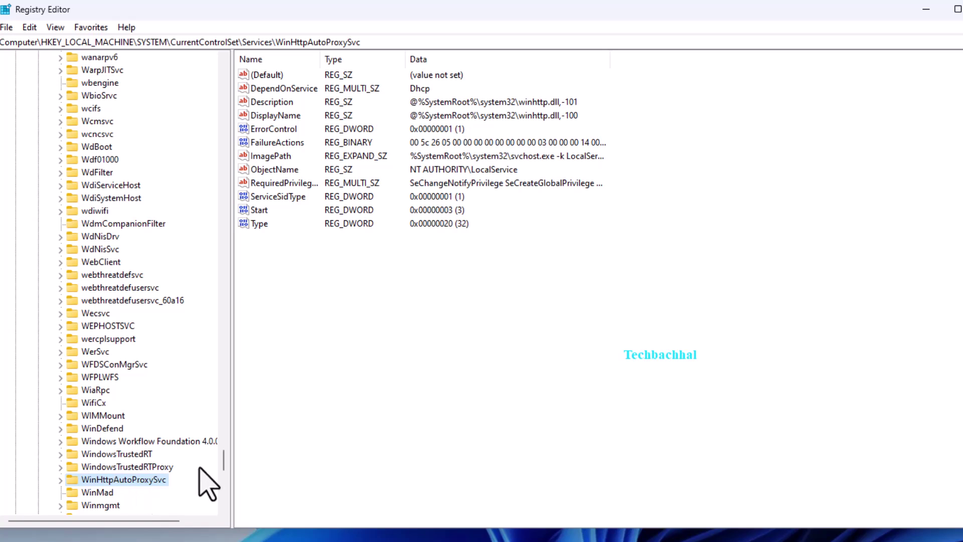
double_click(259, 210)
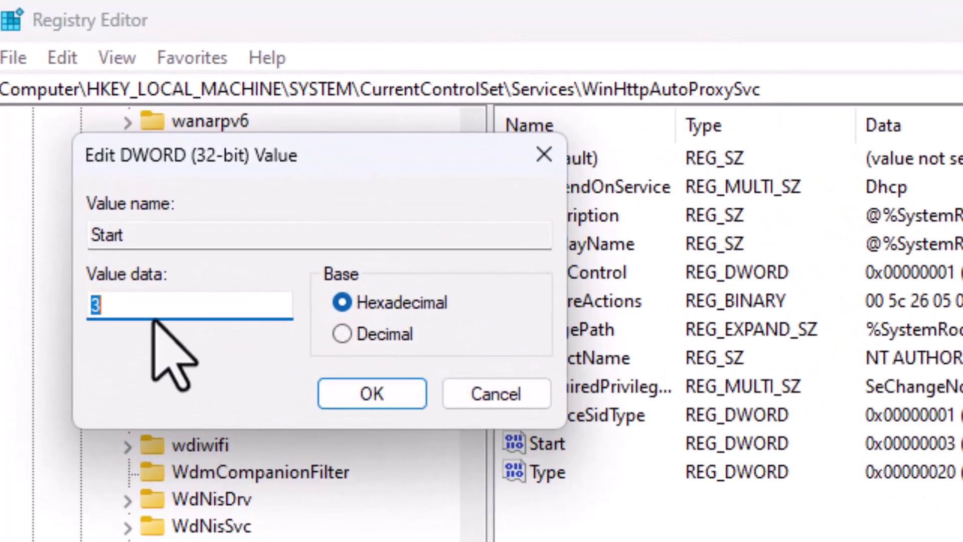
click(144, 307)
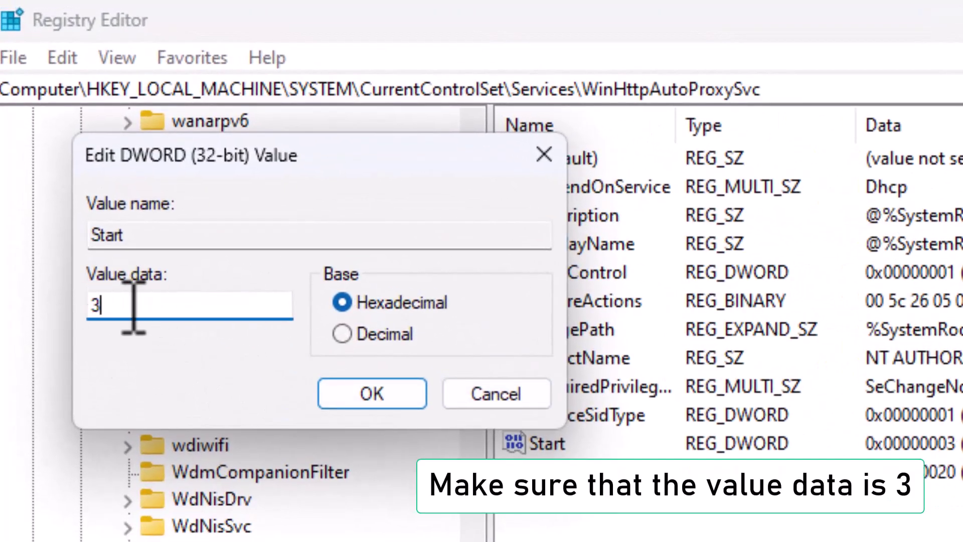
click(355, 387)
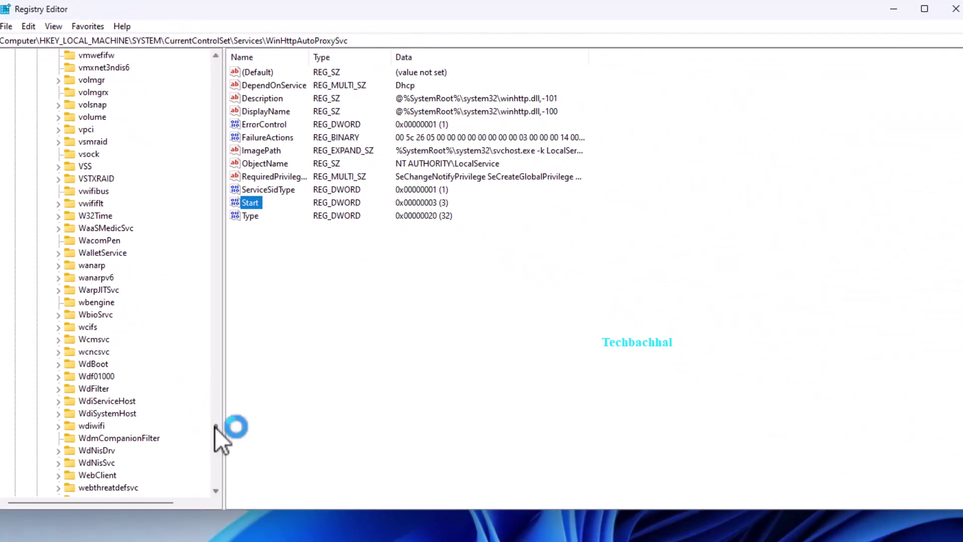
Step: Collapse Services, CurrentControlSet, SYSTEM and HKEY_LOCAL_MACHINE and select the Computer root
drag(214, 426, 245, 59)
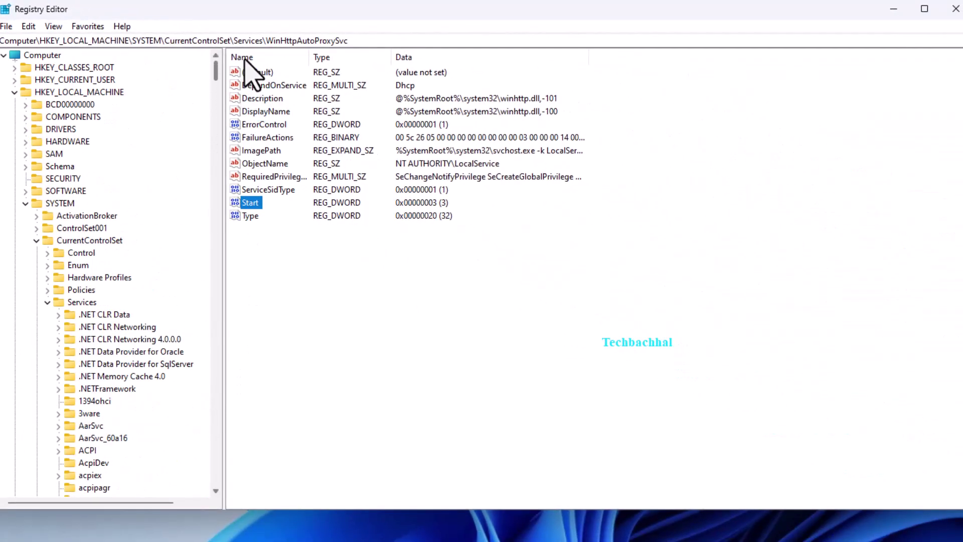
click(46, 302)
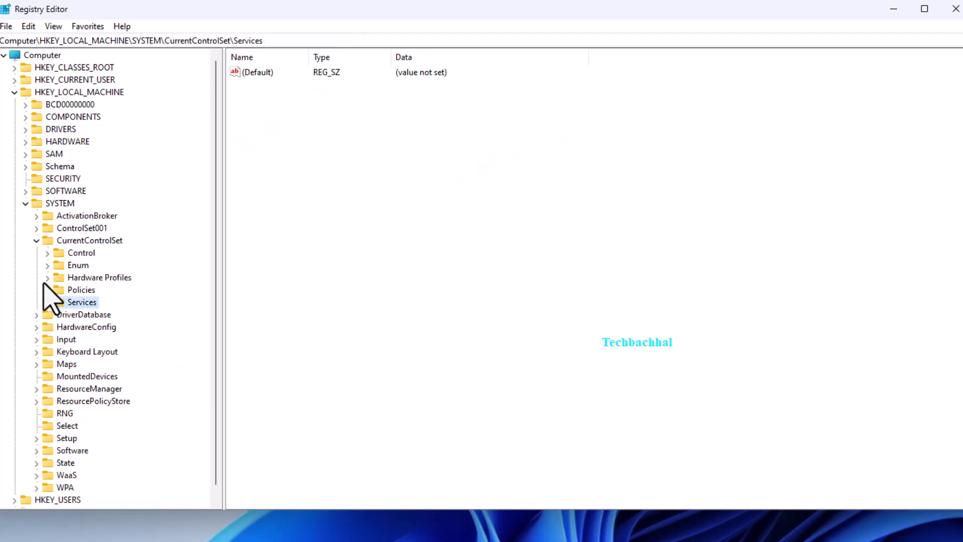
click(36, 240)
click(25, 203)
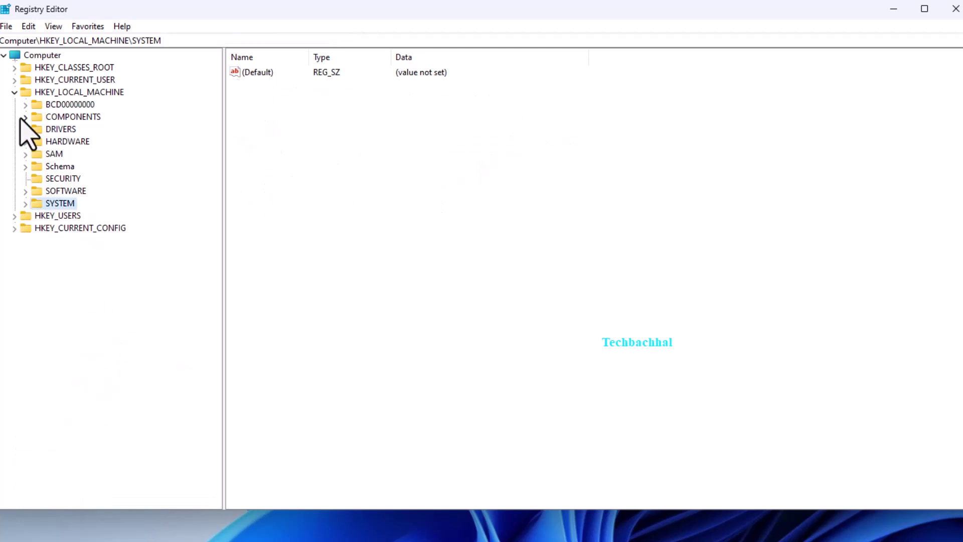
click(14, 92)
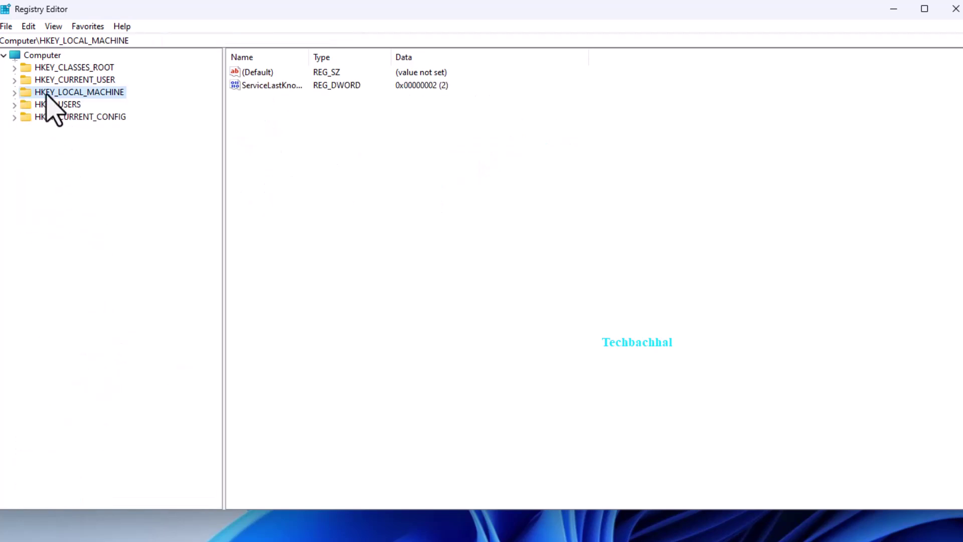
click(44, 56)
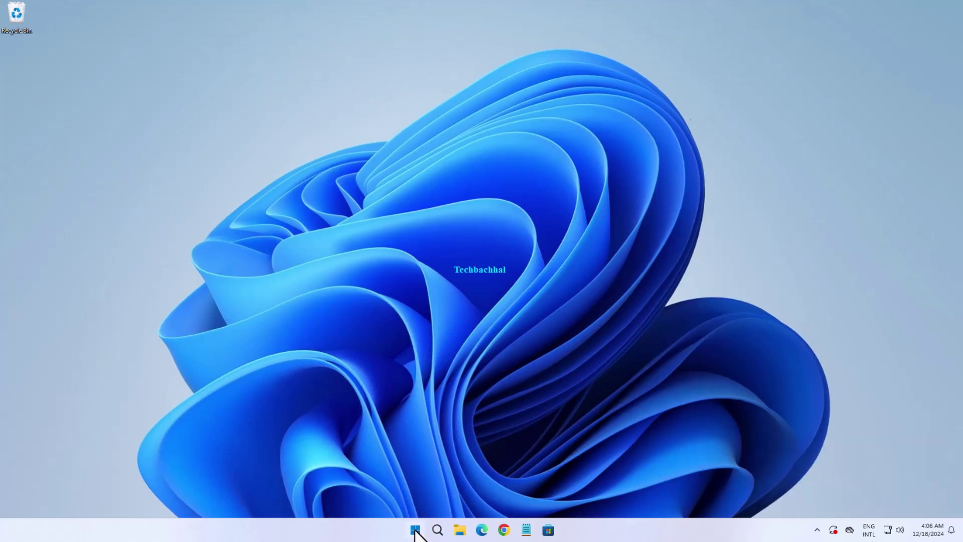
Step: Open Settings from the Start context menu and go to Network & internet
right_click(414, 530)
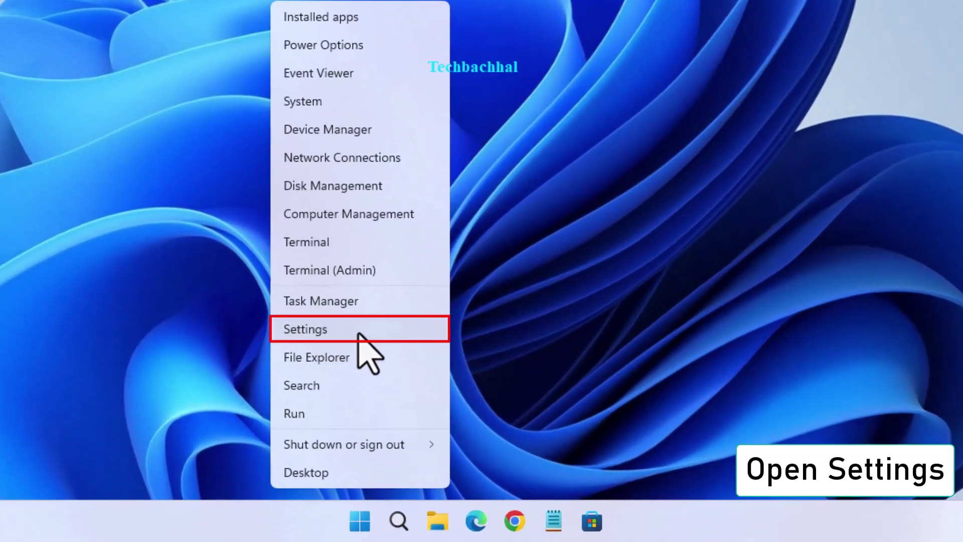
click(358, 332)
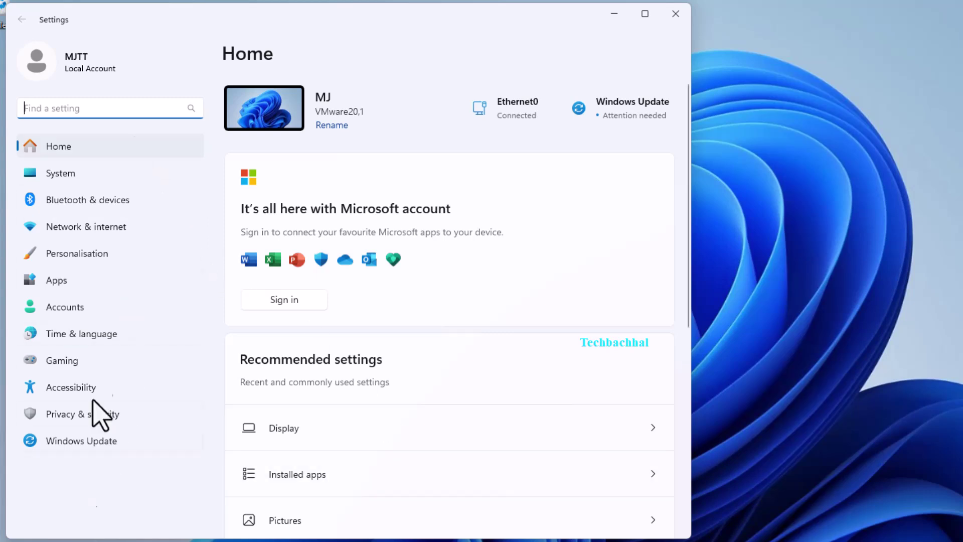
click(78, 231)
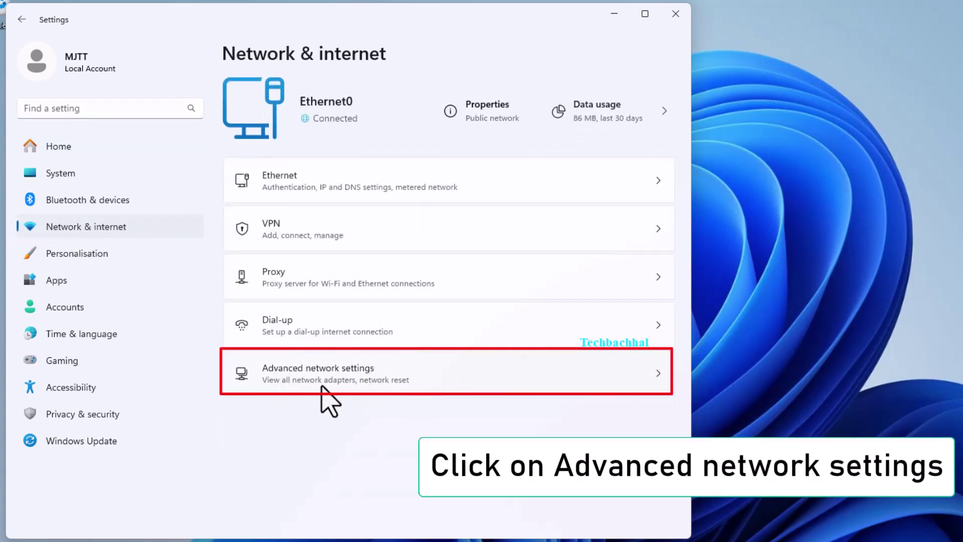
Step: Reset all network adapters via Advanced network settings > Network reset, dismissing the shutdown notice
click(342, 385)
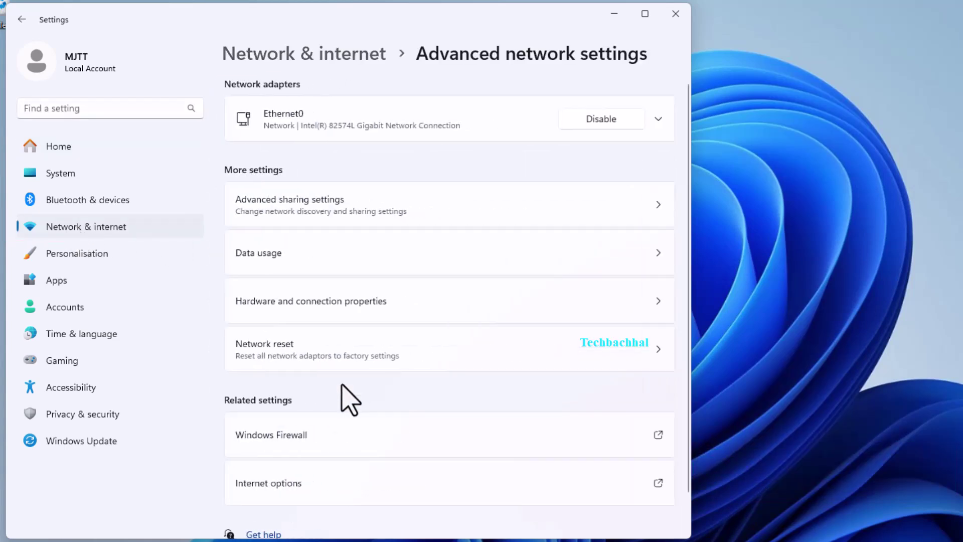
click(359, 346)
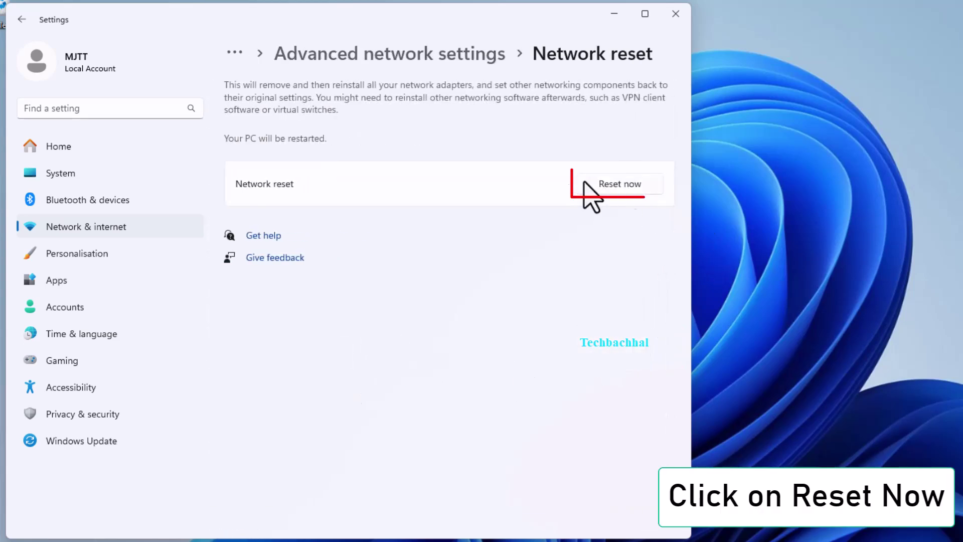
click(633, 190)
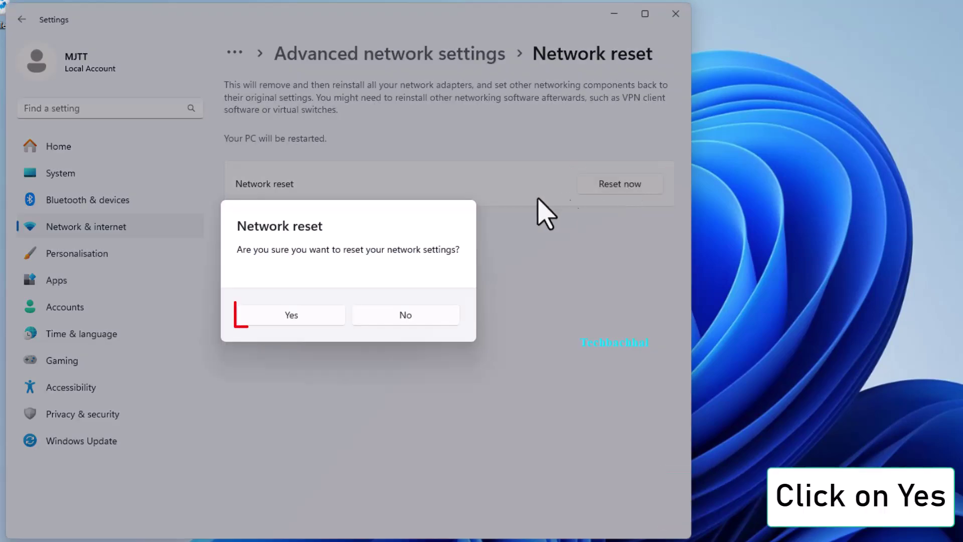
click(300, 320)
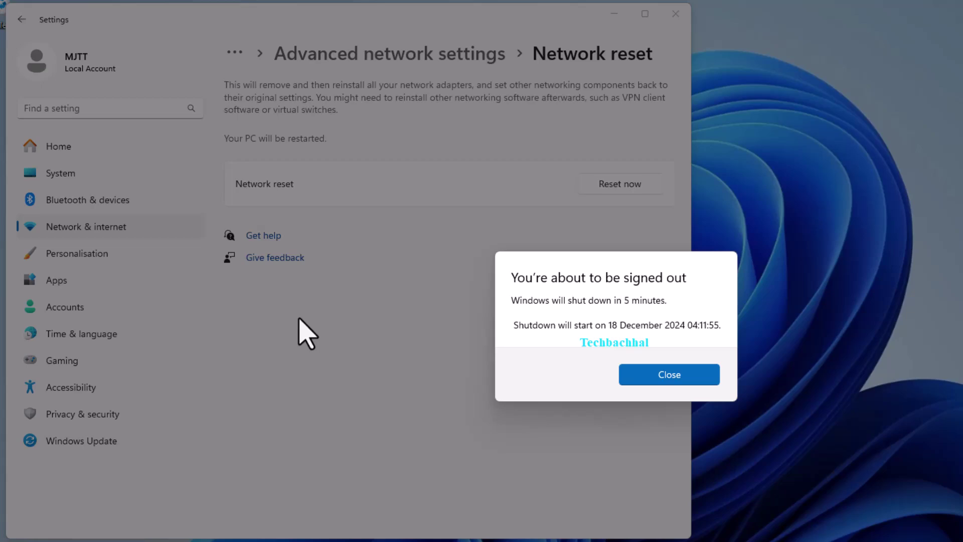
click(675, 374)
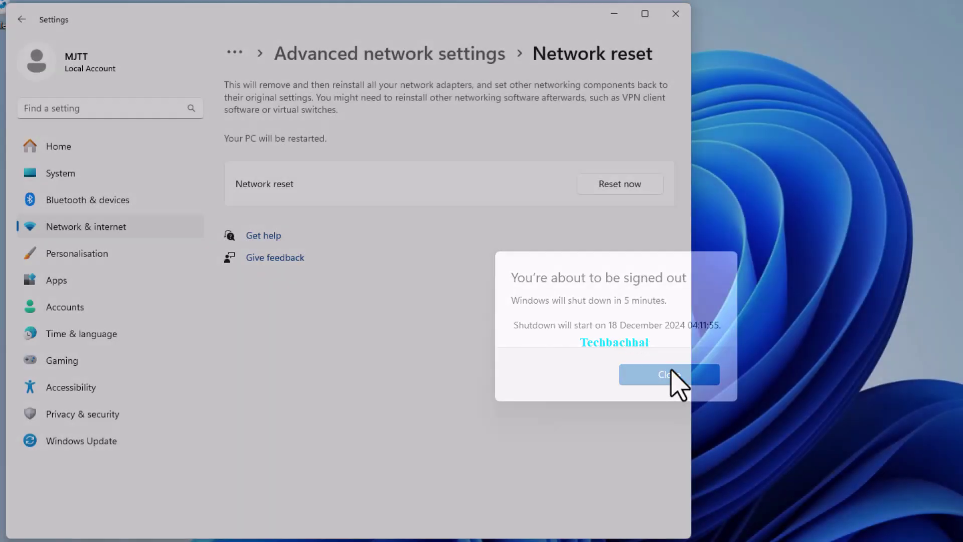
Step: Close Settings and restart the PC from the Start context menu's shut down options
click(676, 14)
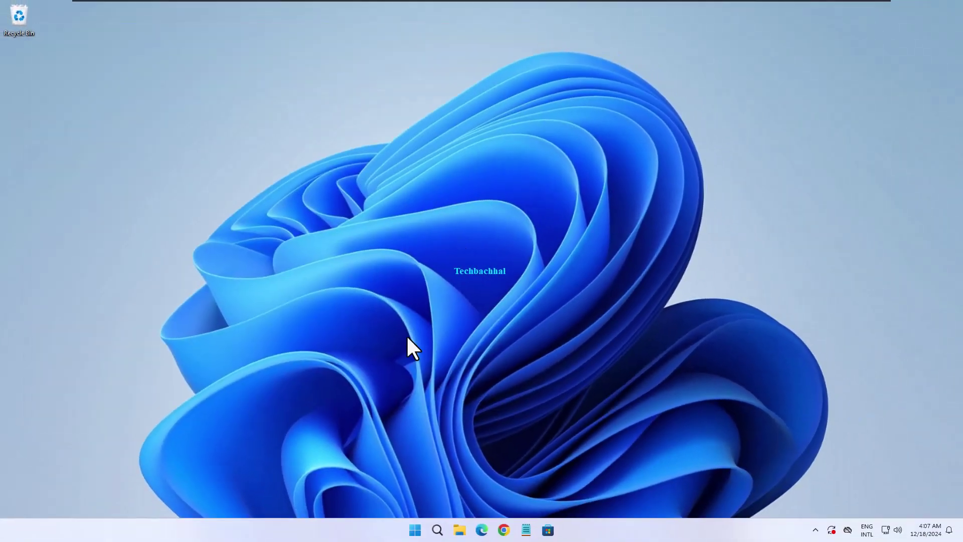
right_click(417, 530)
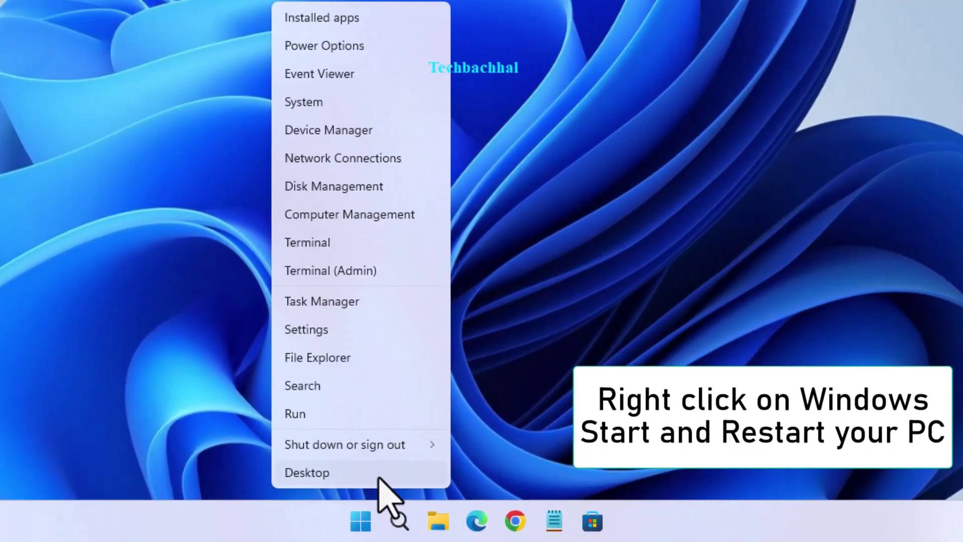
mouse_move(424, 489)
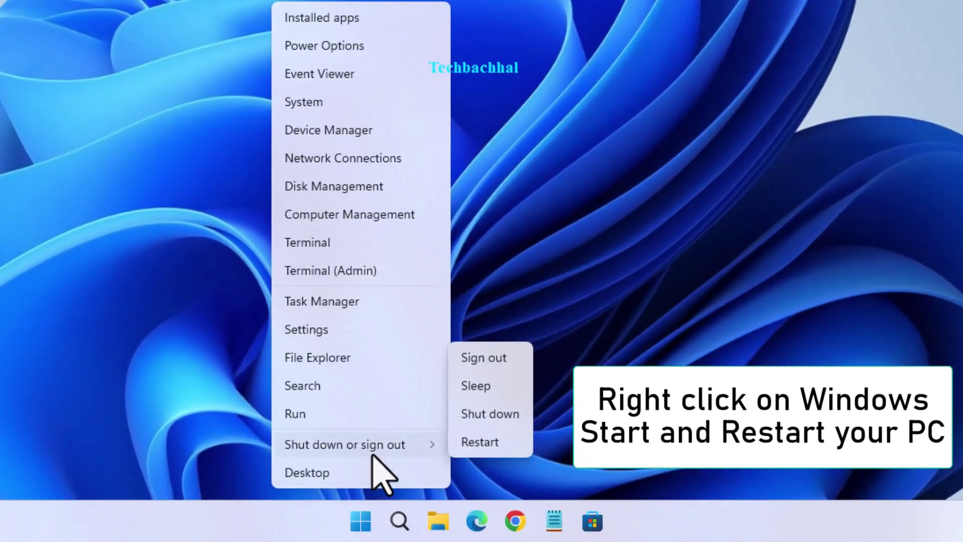
click(479, 446)
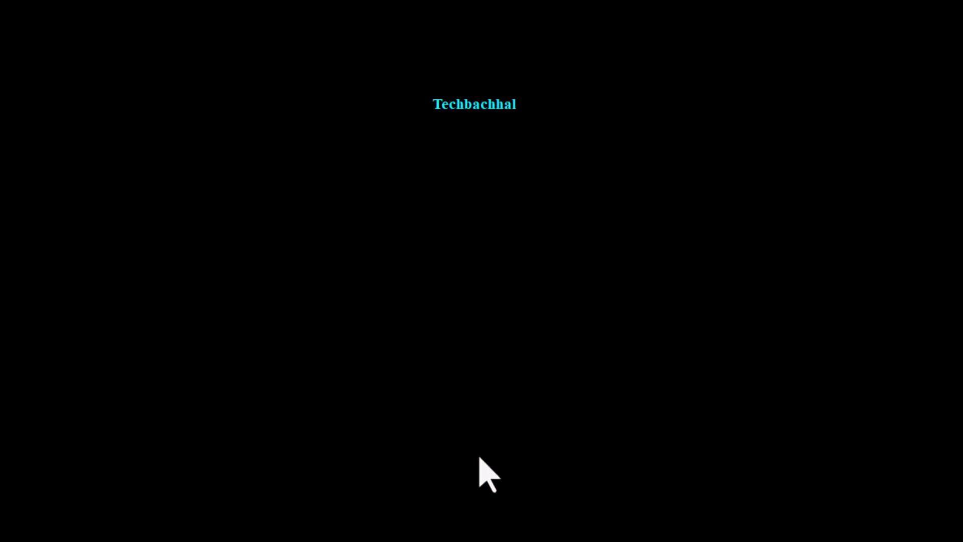